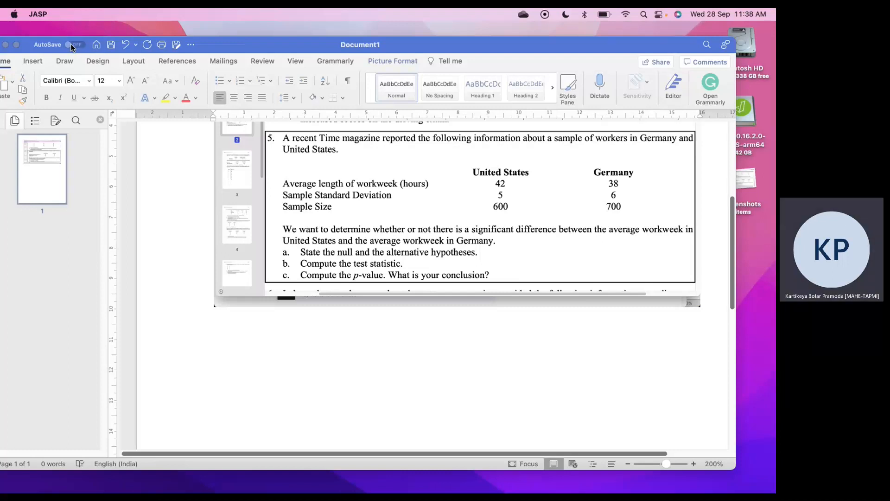
Switch to JASP and open the R console from the R (Beta) module
{"action": "mouse_move", "coordinate": [515, 486]}
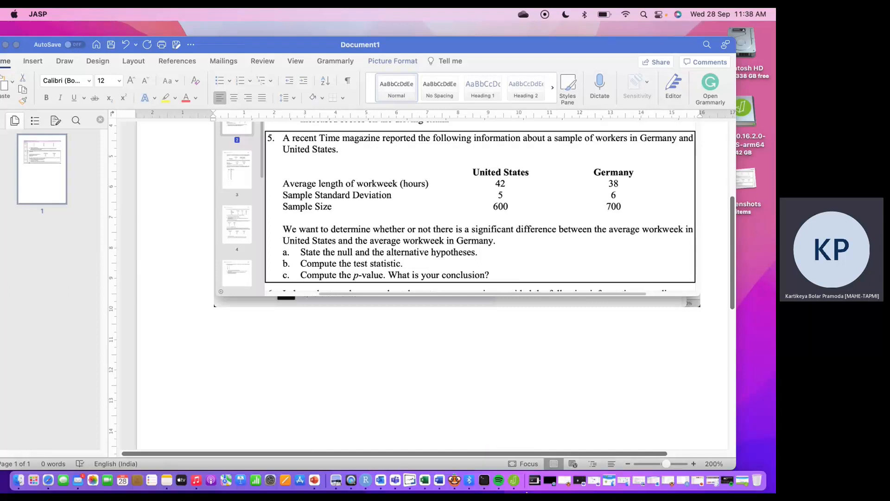
{"action": "left_click", "coordinate": [515, 481]}
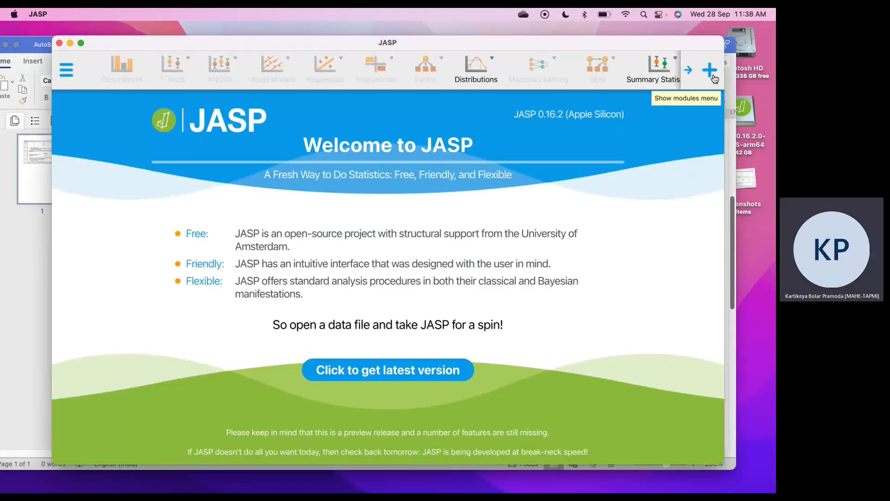
{"action": "left_click", "coordinate": [688, 70]}
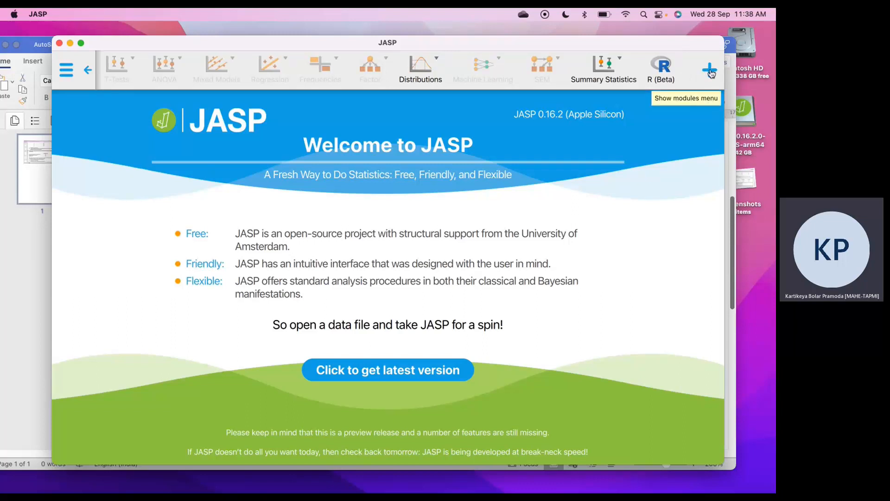
{"action": "left_click", "coordinate": [711, 71]}
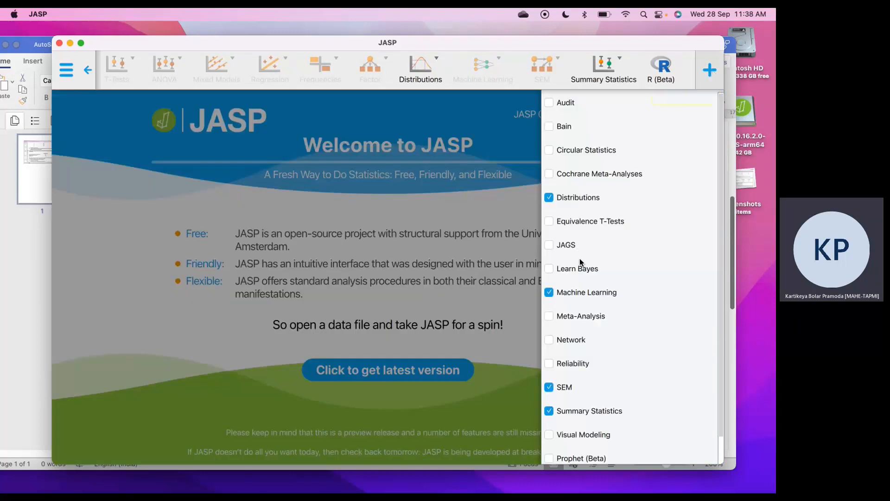
{"action": "left_click", "coordinate": [664, 70]}
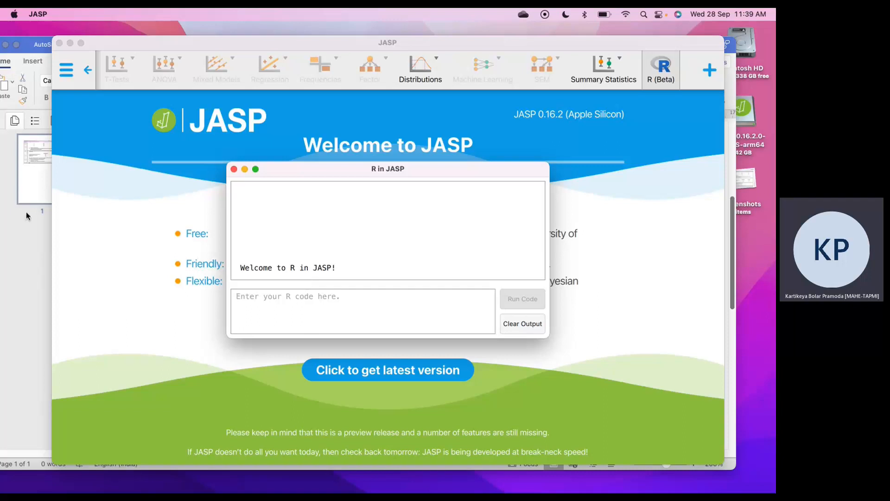
Using the United States figures from question 5 in the Word document, enter the R line WorkweekUS = 42 + 5 * scale(rnorm(600)) in JASP
{"action": "left_click", "coordinate": [27, 192]}
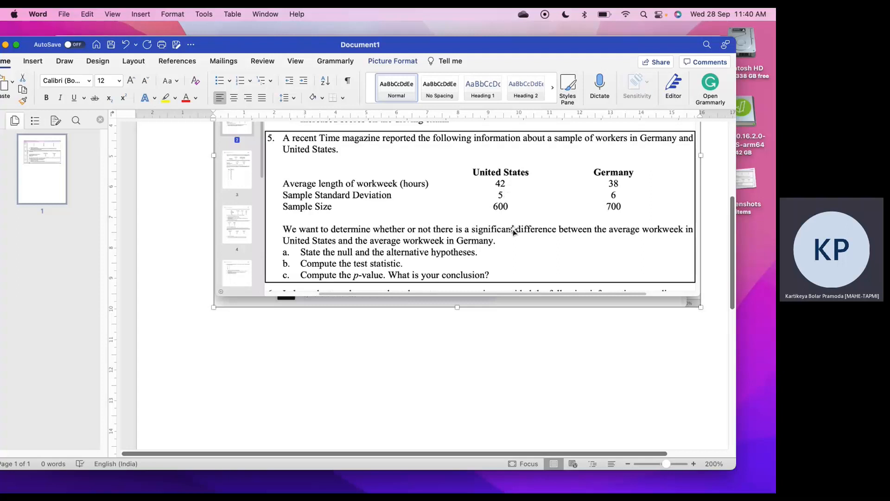
{"action": "mouse_move", "coordinate": [384, 491]}
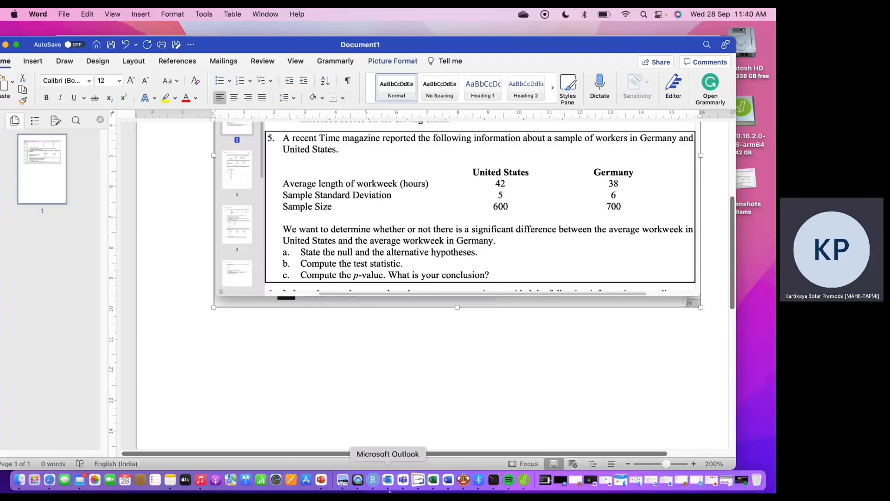
{"action": "left_click", "coordinate": [526, 482]}
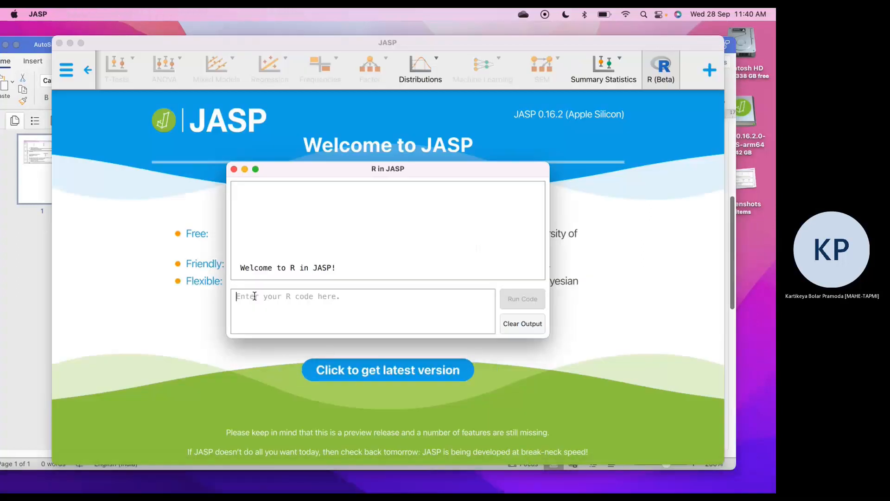
{"action": "type", "text": "Work"}
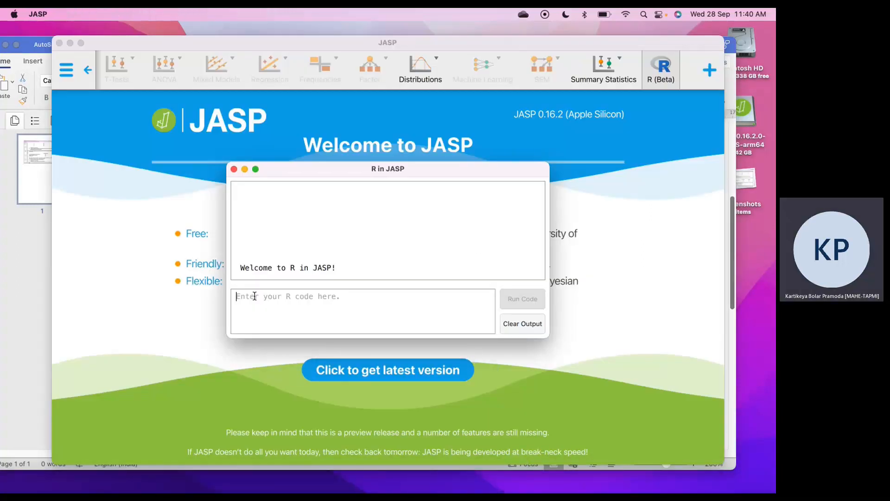
{"action": "type", "text": "wee"}
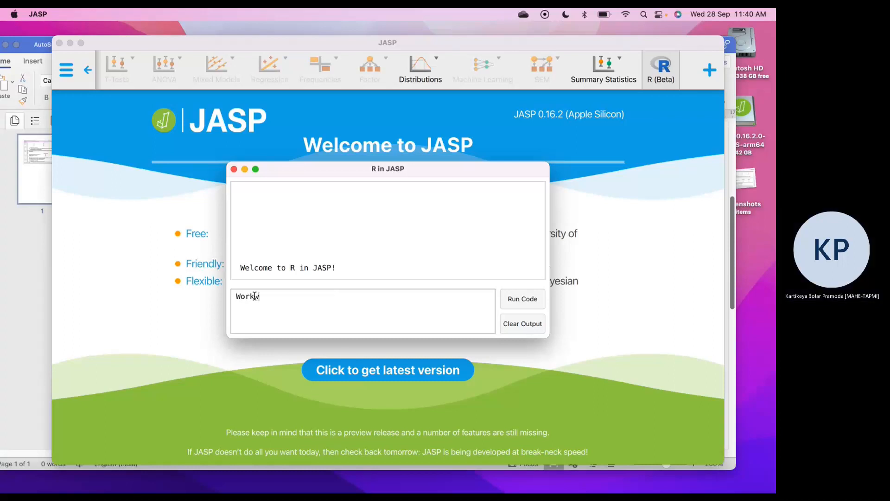
{"action": "type", "text": "kUS ="}
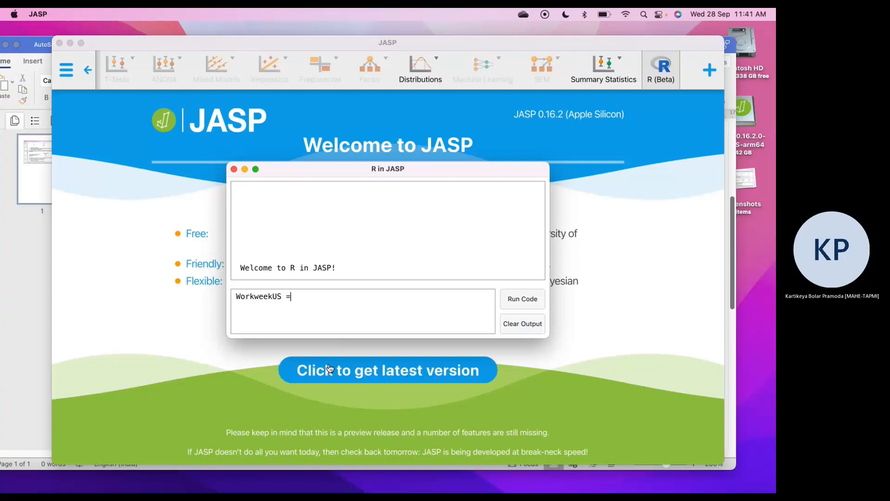
{"action": "mouse_move", "coordinate": [492, 485]}
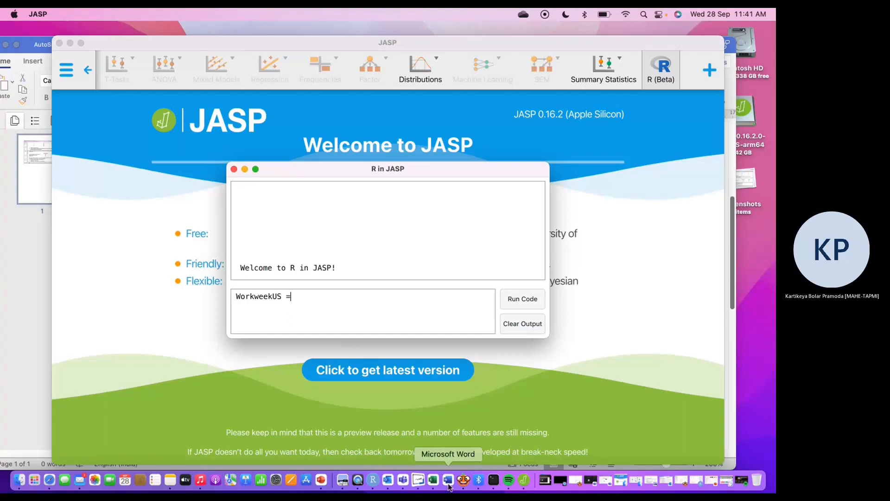
{"action": "left_click", "coordinate": [20, 266]}
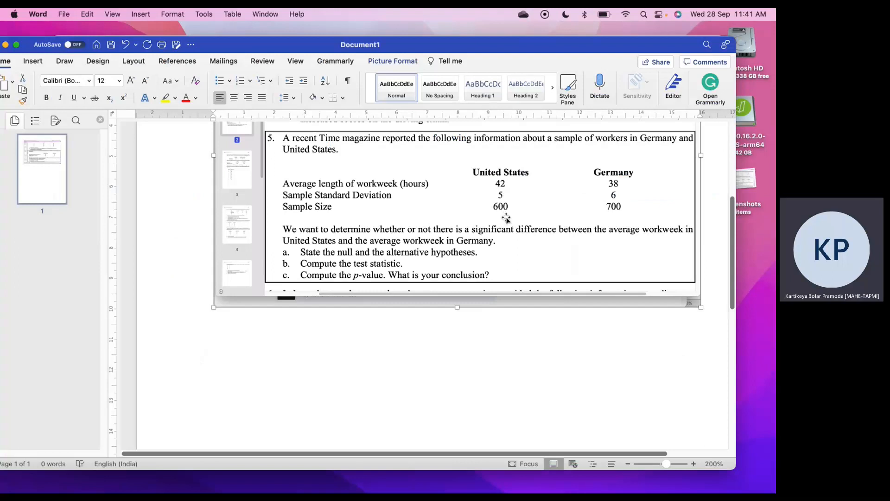
{"action": "mouse_move", "coordinate": [521, 485]}
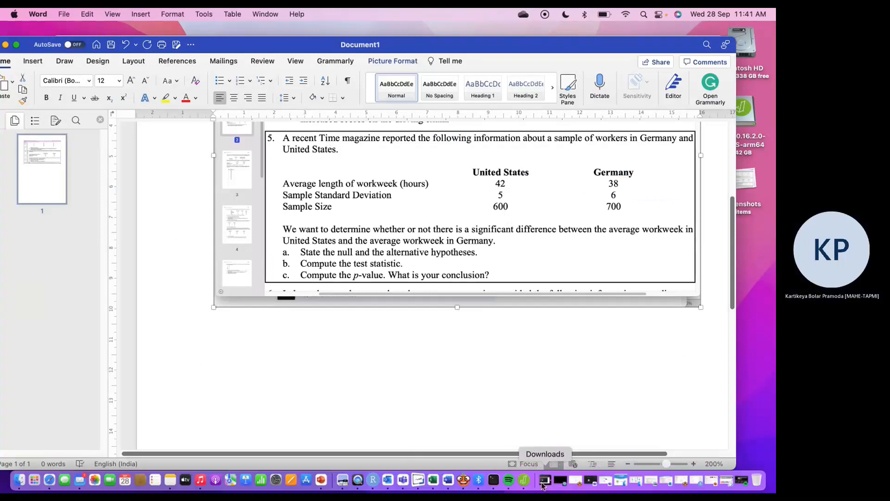
{"action": "left_click", "coordinate": [523, 483]}
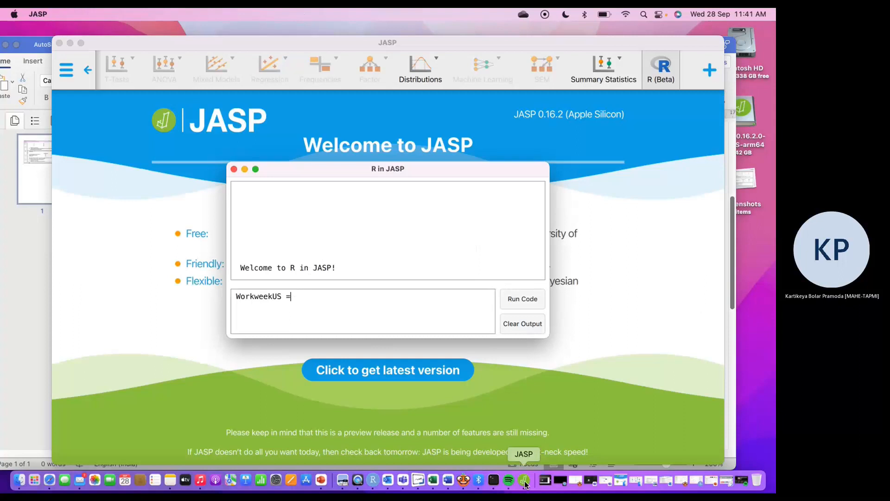
{"action": "type", "text": "42 + 5 * scale"}
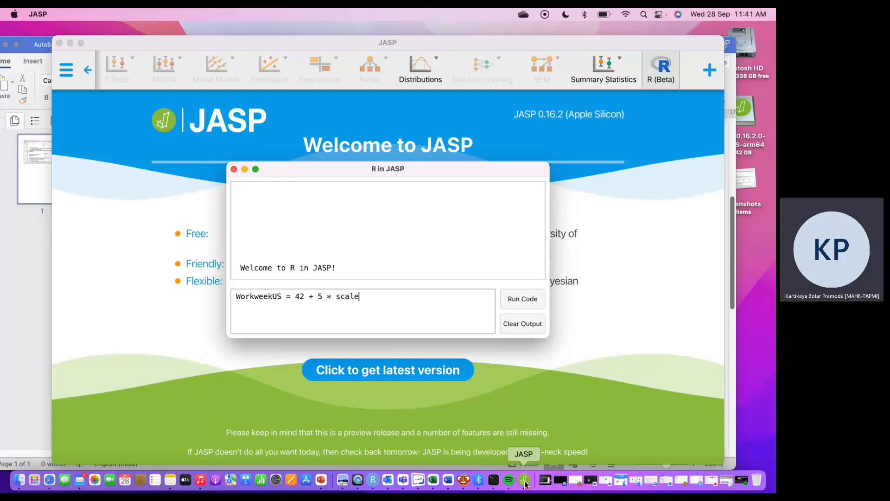
{"action": "type", "text": "(rnorm(600))"}
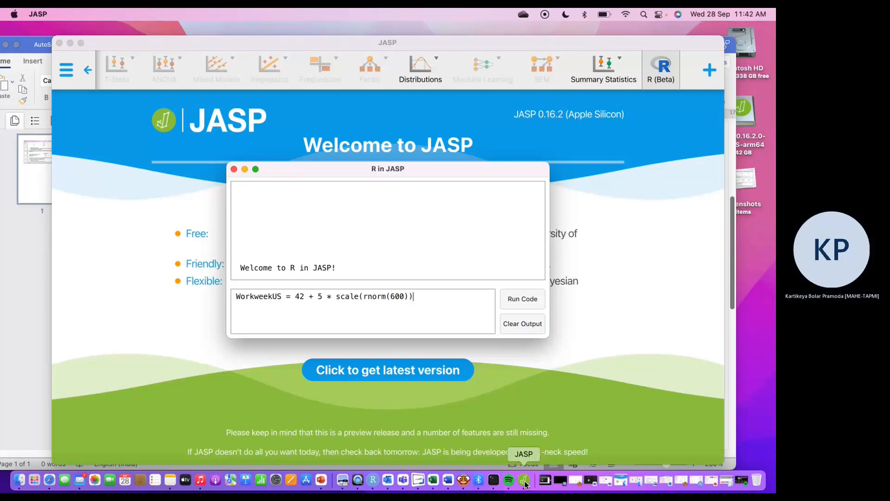
{"action": "key", "text": "Return"}
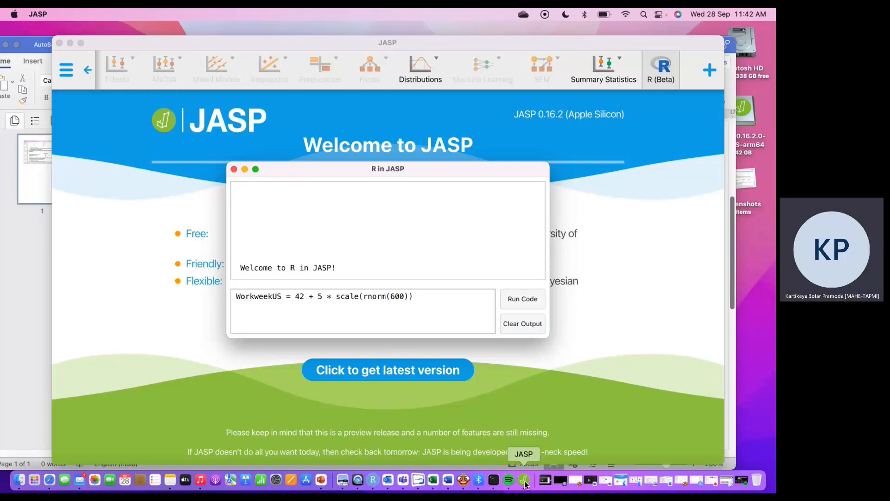
Add the R line WorkweekGER = 38 + 6 * scale(rnorm(700)), using the Germany figures from the Word document
{"action": "type", "text": "WorkweekGER"}
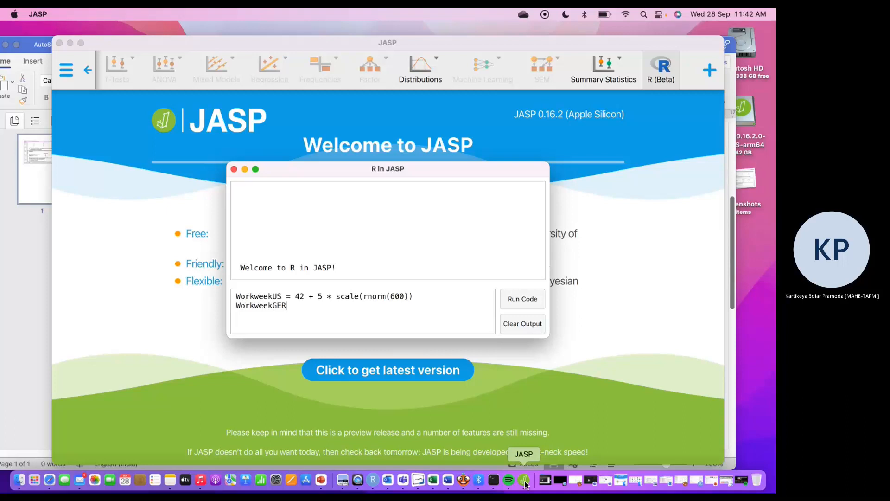
{"action": "type", "text": " ="}
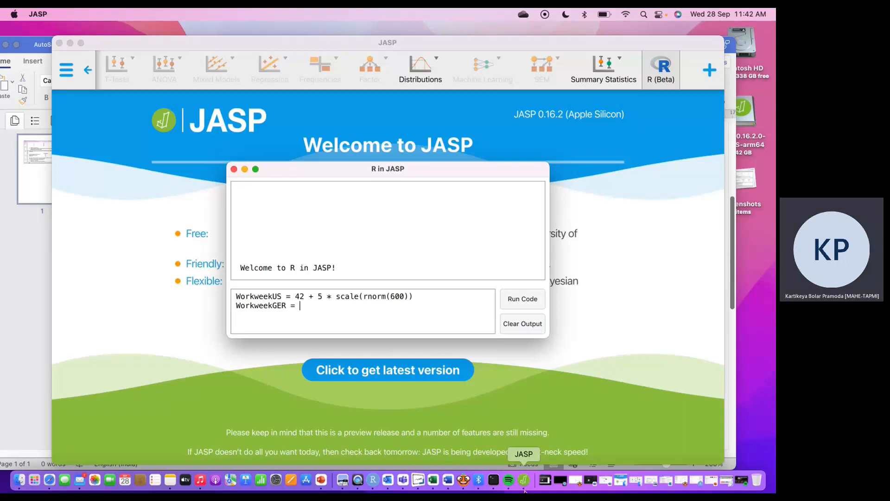
{"action": "left_click", "coordinate": [19, 360]}
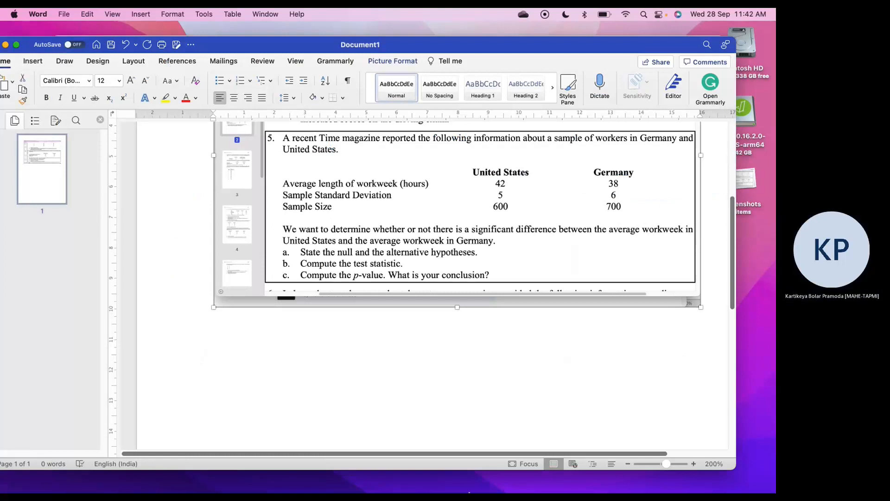
{"action": "mouse_move", "coordinate": [440, 492]}
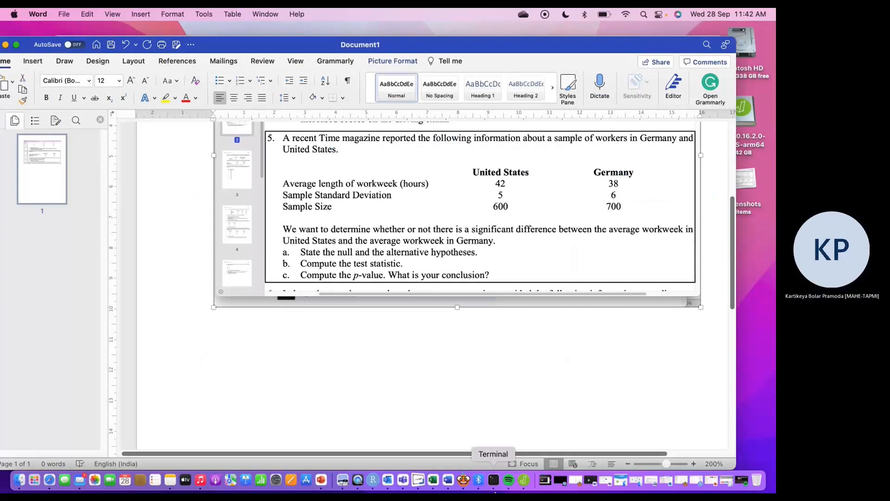
{"action": "left_click", "coordinate": [525, 481]}
{"action": "type", "text": "38 +"}
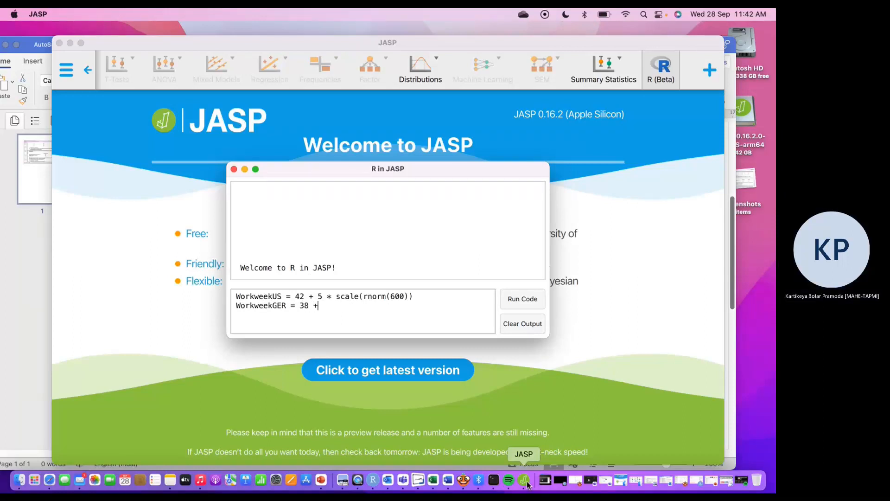
{"action": "type", "text": " 6 * scale(rnorm"}
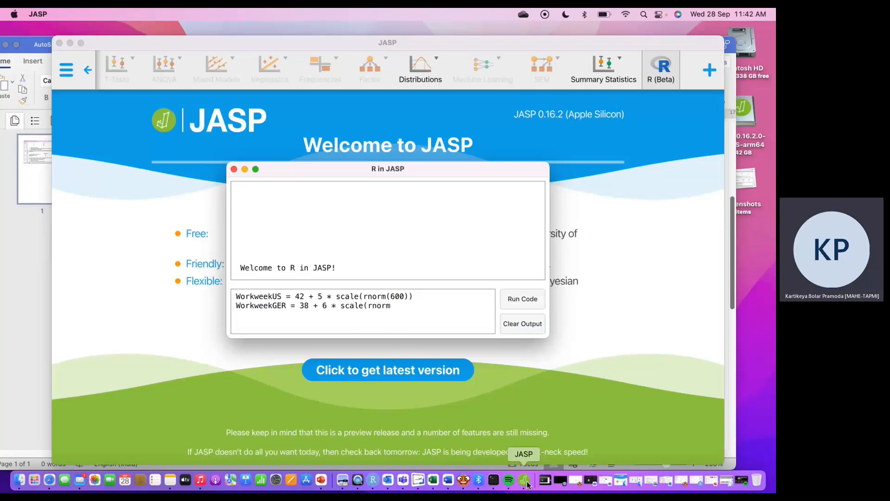
{"action": "type", "text": "(700))"}
{"action": "key", "text": "Return"}
Add t.test(WorkweekUS,WorkweekGER) as the third line and run the R code
{"action": "type", "text": "t.test"}
{"action": "type", "text": "("}
{"action": "type", "text": "Wor"}
{"action": "type", "text": "kww"}
{"action": "type", "text": "ek"}
{"action": "key", "text": "BackSpace"}
{"action": "key", "text": "BackSpace"}
{"action": "key", "text": "BackSpace"}
{"action": "type", "text": "eekUS,"}
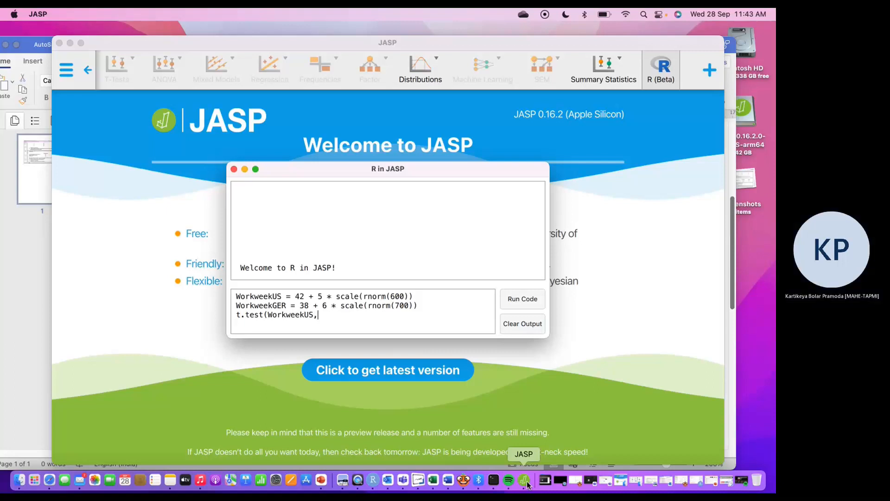
{"action": "type", "text": "WorkweekGER"}
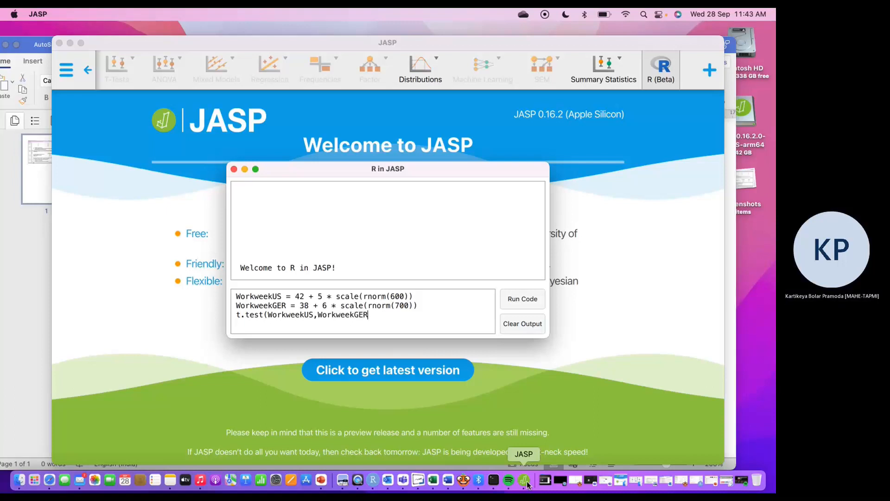
{"action": "type", "text": ","}
{"action": "type", "text": ")"}
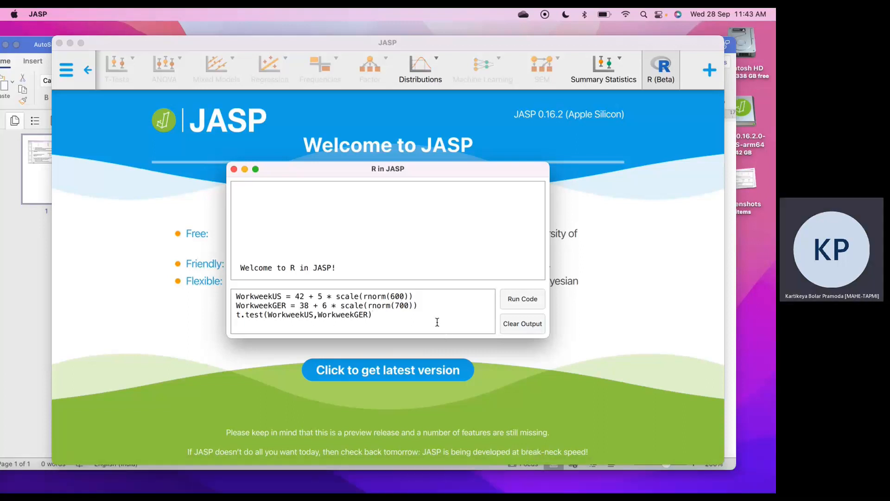
{"action": "left_click", "coordinate": [534, 301]}
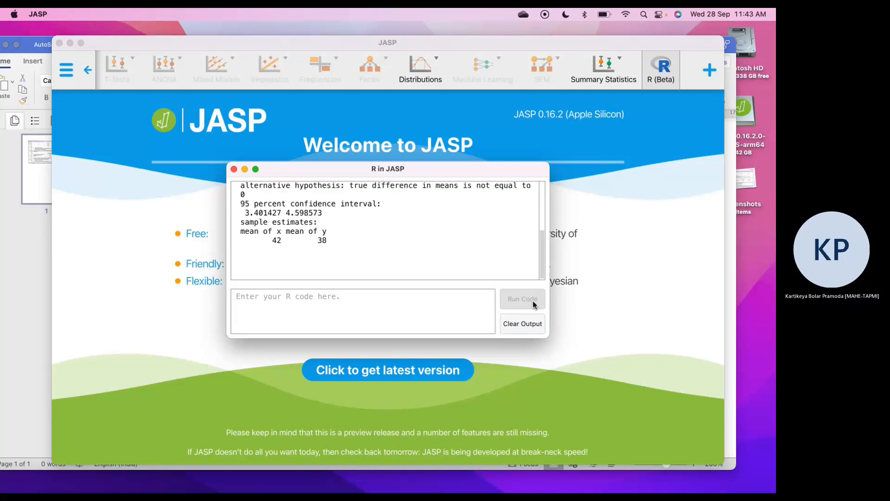
Examine the t-test output's test statistic, p-value and confidence interval, check question 5 in Word, and return to JASP
{"action": "scroll", "coordinate": [543, 252], "scroll_direction": "up", "scroll_amount": 2}
{"action": "scroll", "coordinate": [544, 252], "scroll_direction": "up", "scroll_amount": 3}
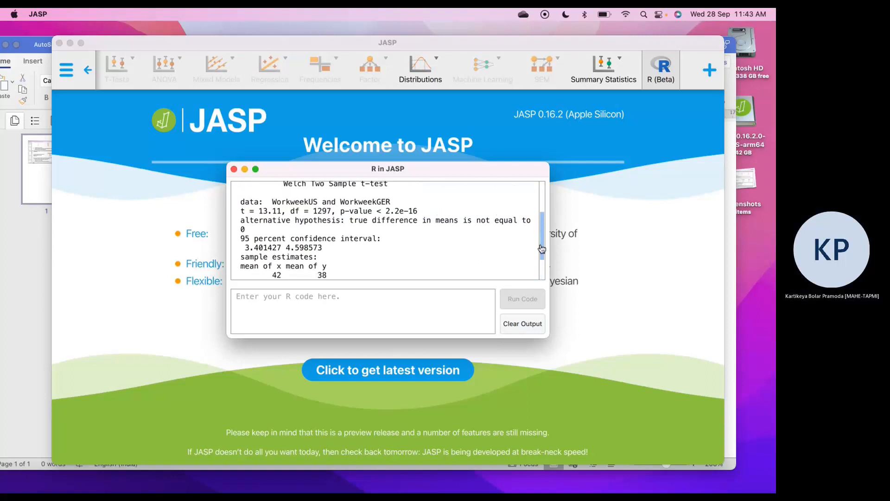
{"action": "scroll", "coordinate": [542, 250], "scroll_direction": "down", "scroll_amount": 2}
{"action": "scroll", "coordinate": [325, 213], "scroll_direction": "up", "scroll_amount": 1}
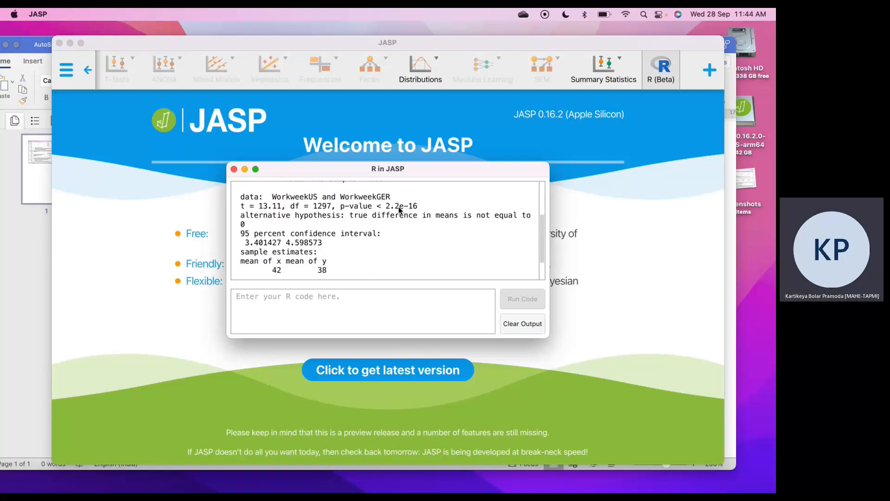
{"action": "left_click", "coordinate": [10, 256]}
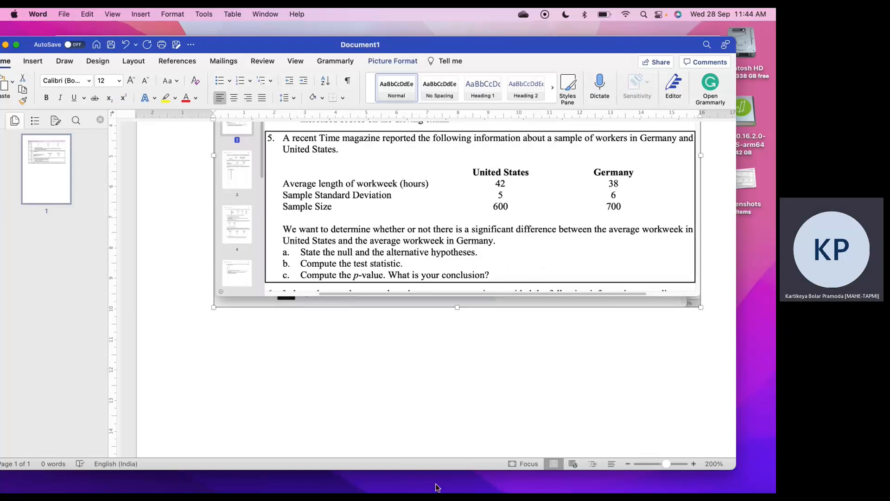
{"action": "mouse_move", "coordinate": [436, 491]}
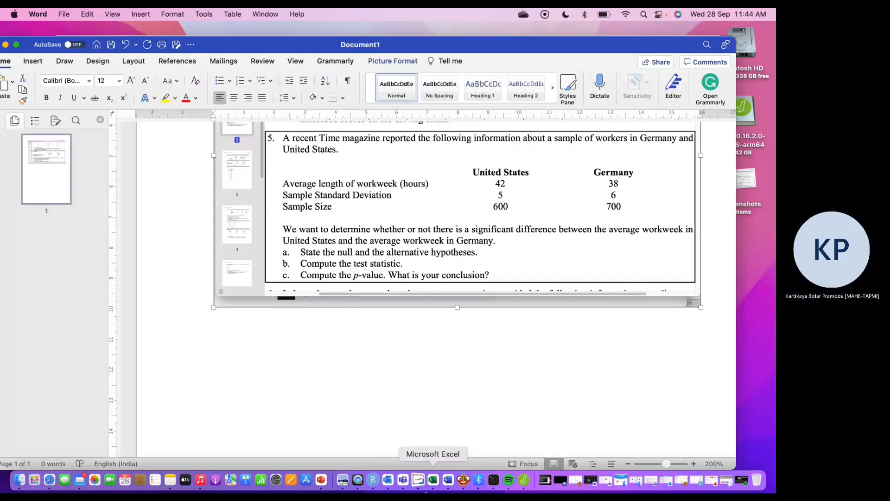
{"action": "left_click", "coordinate": [525, 481]}
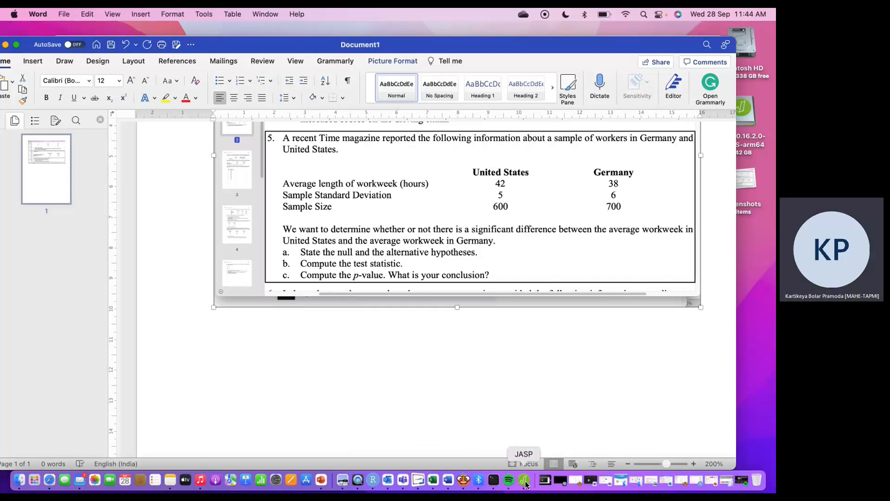